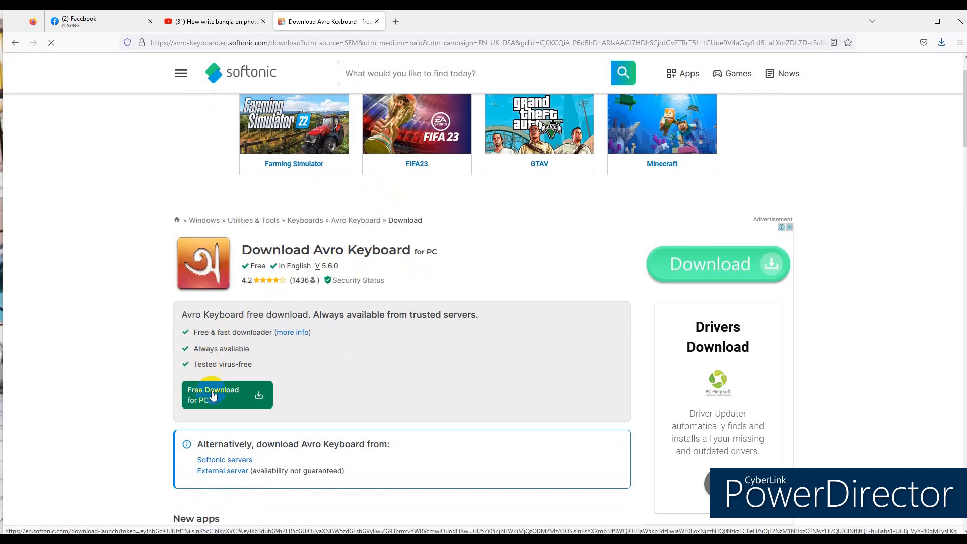
Step: Download the Avro Keyboard installer for PC and open the Downloads folder in a maximized File Explorer window
click(258, 398)
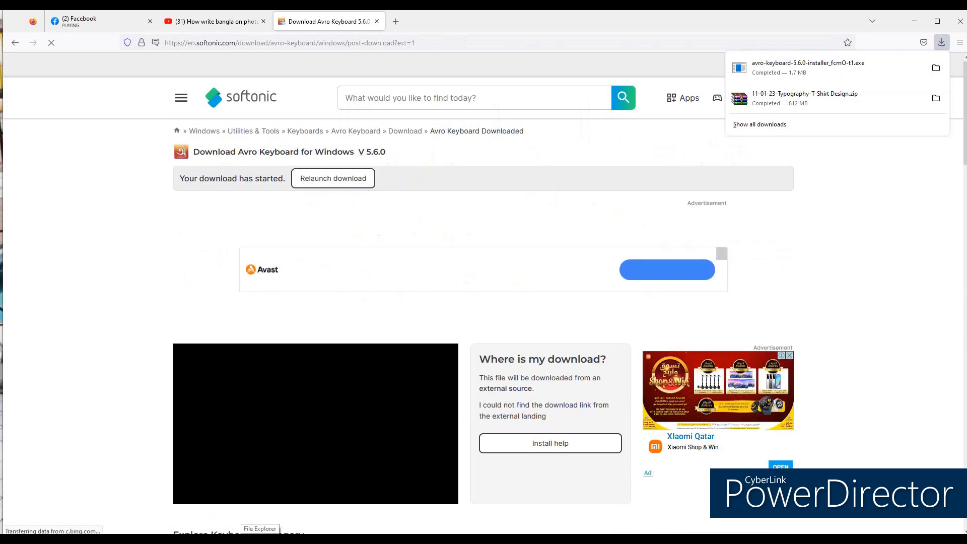
click(260, 540)
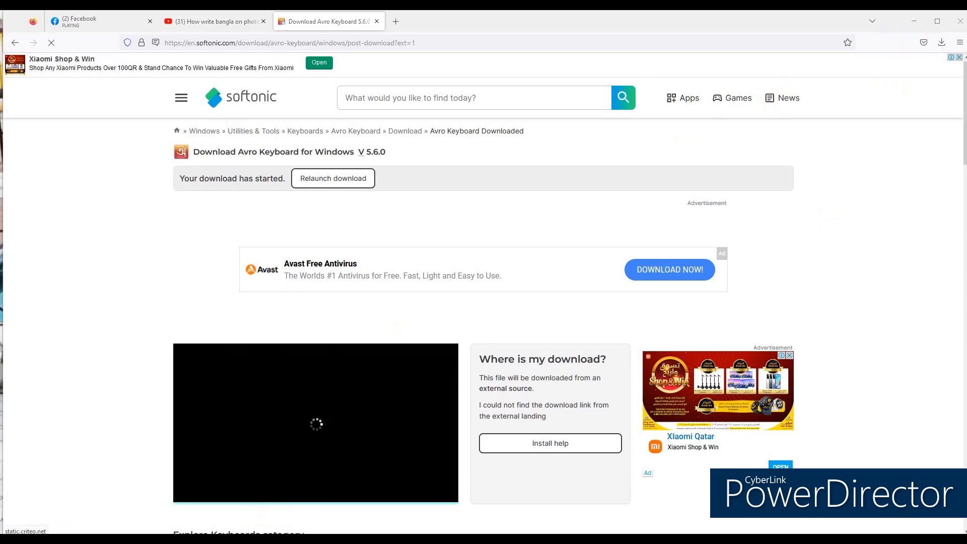
key(super+e)
key(super+e)
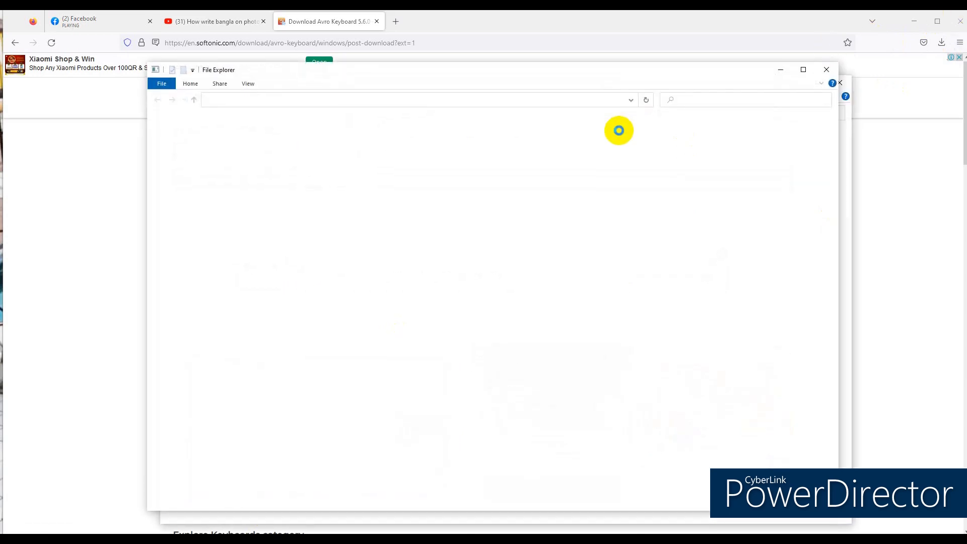
key(super+e)
click(828, 70)
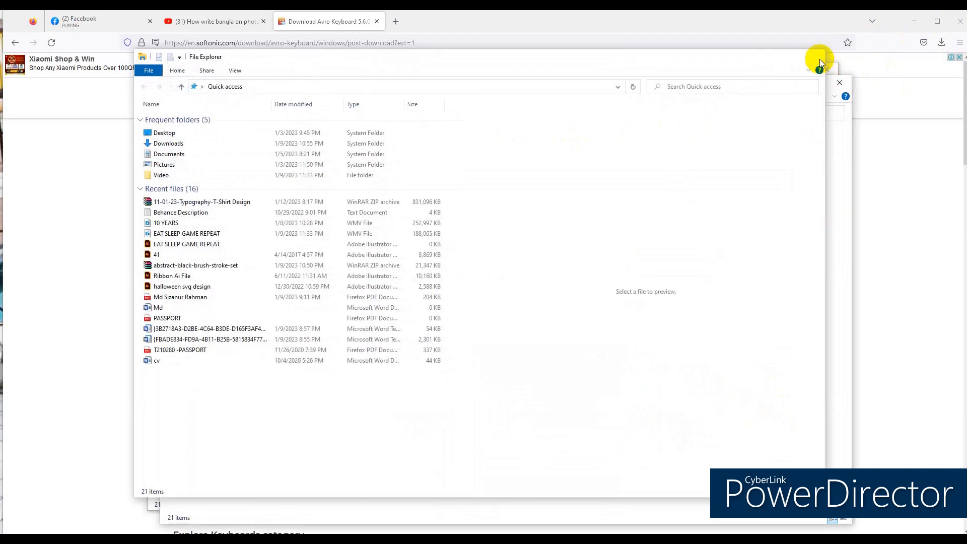
click(820, 59)
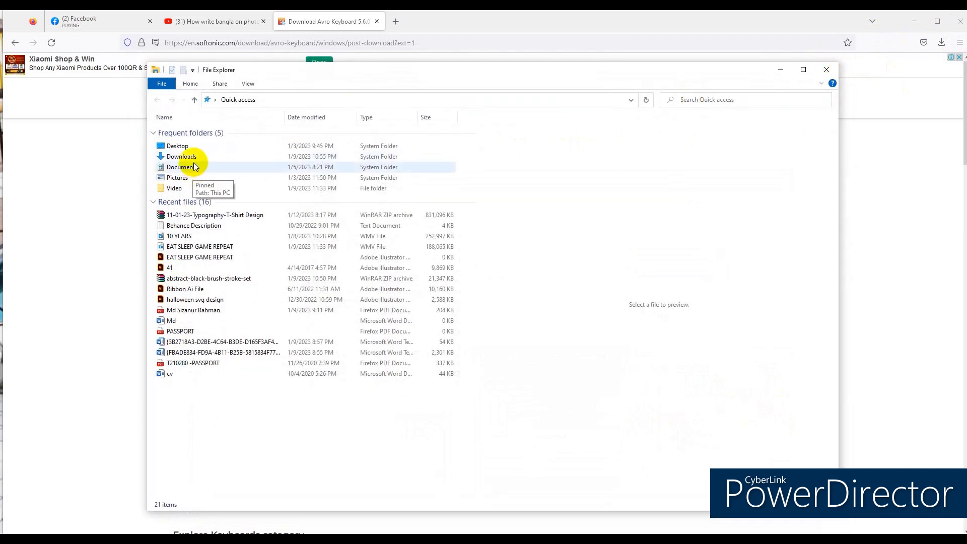
click(194, 156)
double_click(195, 157)
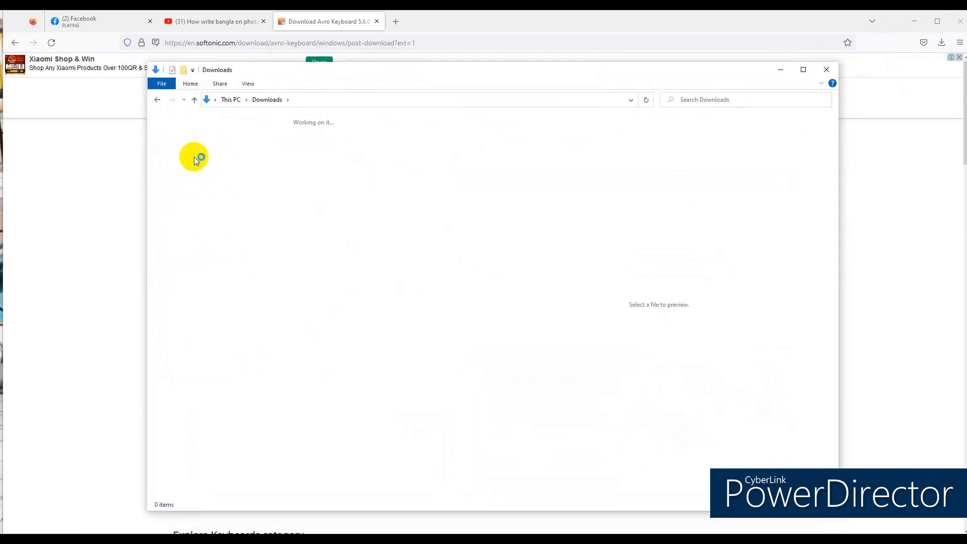
click(804, 70)
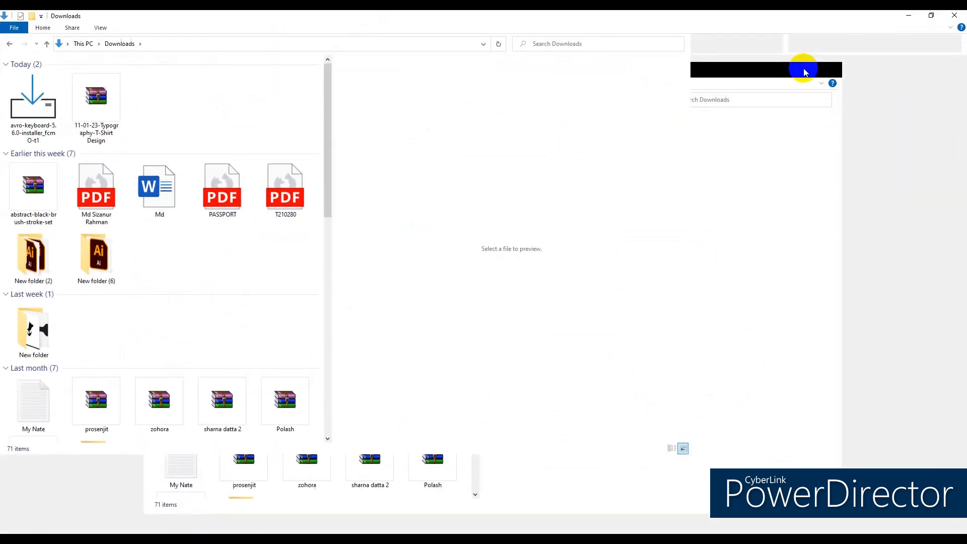
Step: Cut the avro-keyboard-5.6.0-installer_fcmO-t1 file from the Downloads folder
click(29, 117)
double_click(29, 117)
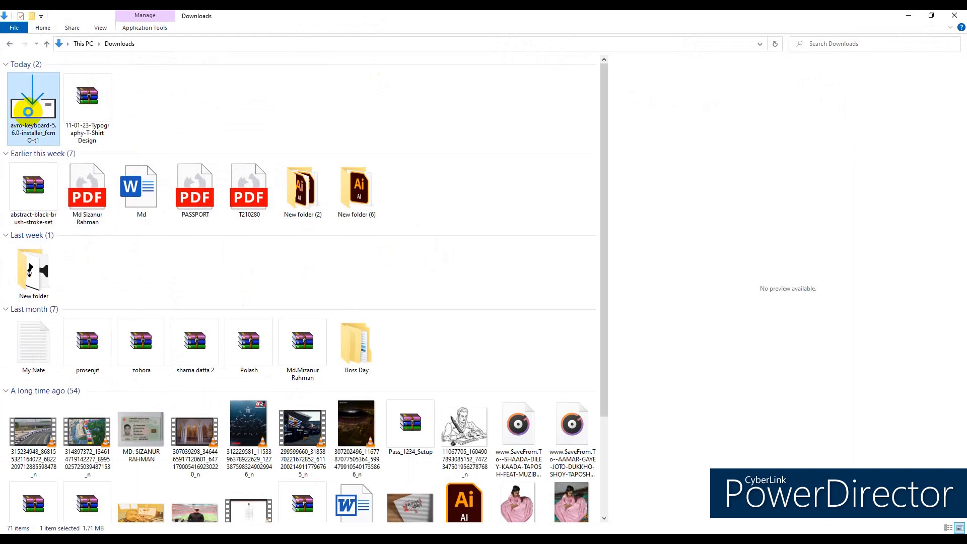
right_click(28, 112)
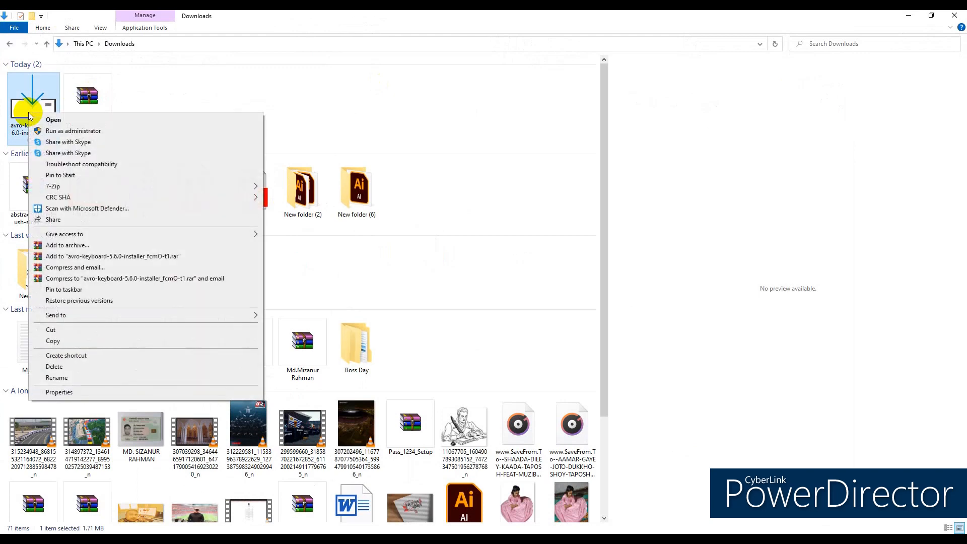
click(62, 334)
Step: Go to the বাংলা ফন্ট folder on Local Disk (C:) under T-SHART, T-SHART, T-SHIRT, Font
click(82, 43)
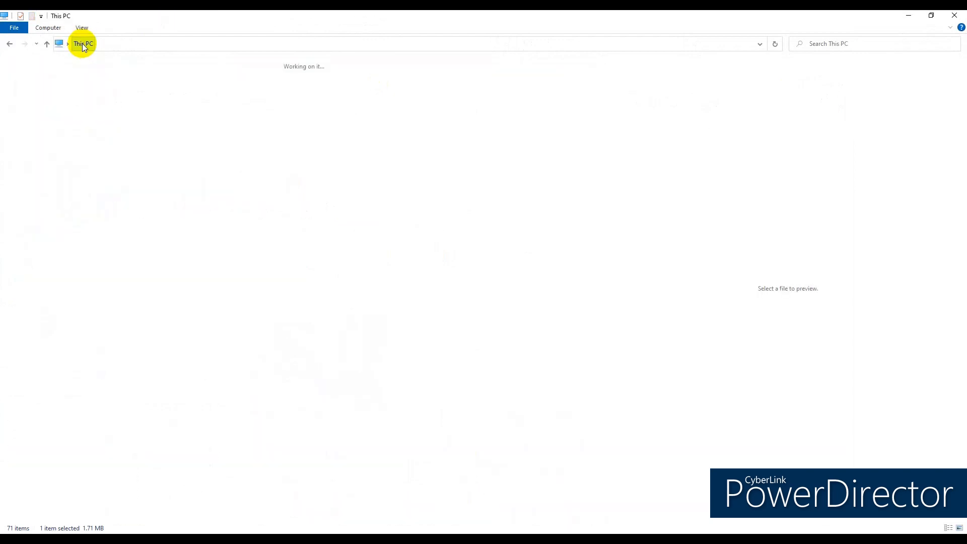
double_click(84, 158)
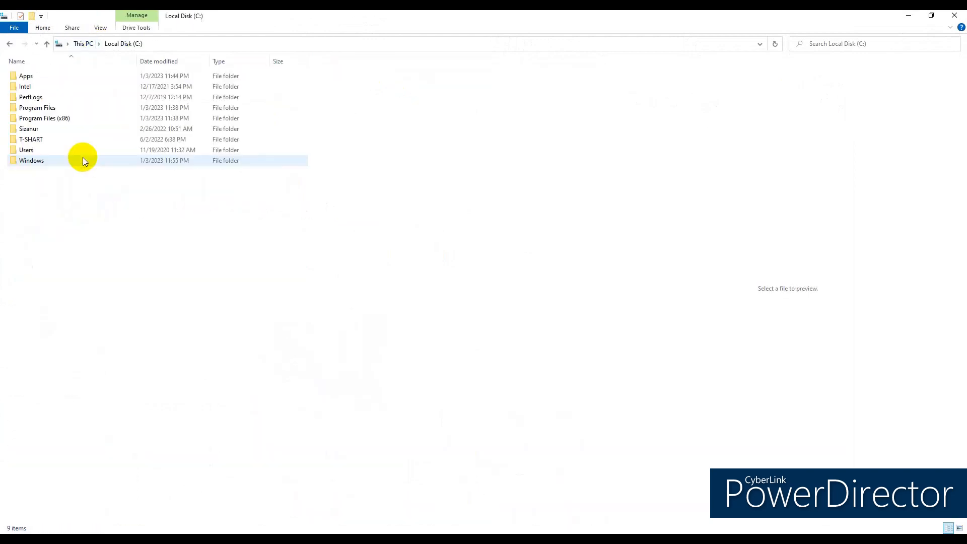
double_click(35, 139)
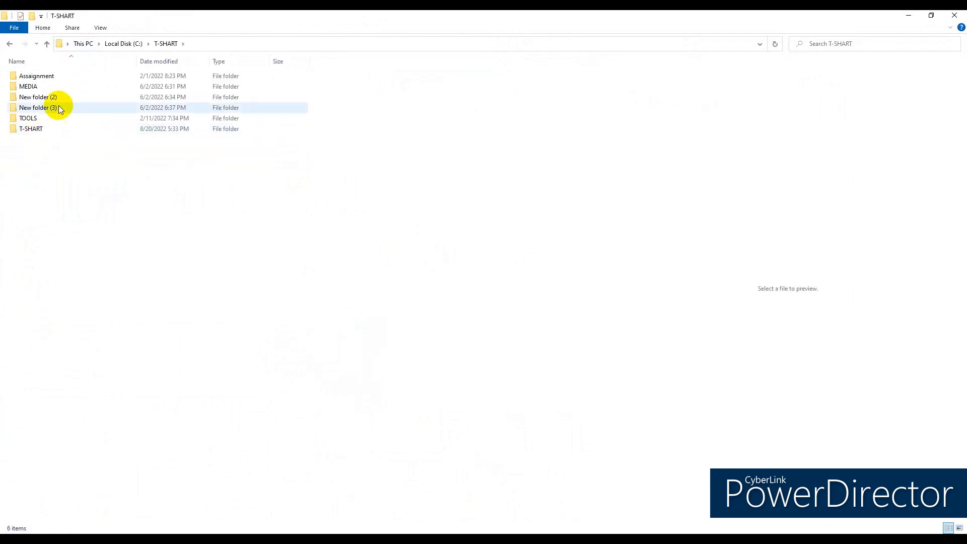
click(33, 127)
double_click(34, 129)
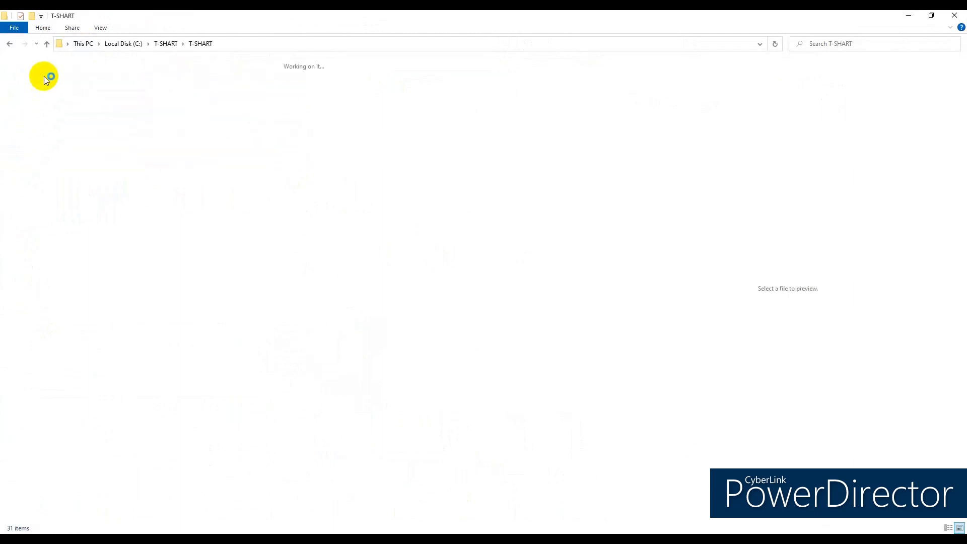
double_click(27, 91)
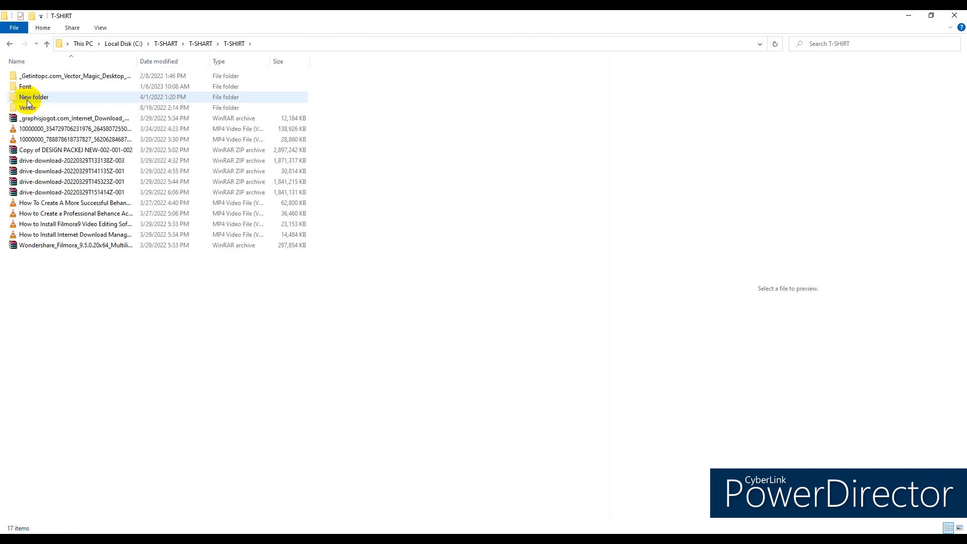
double_click(35, 87)
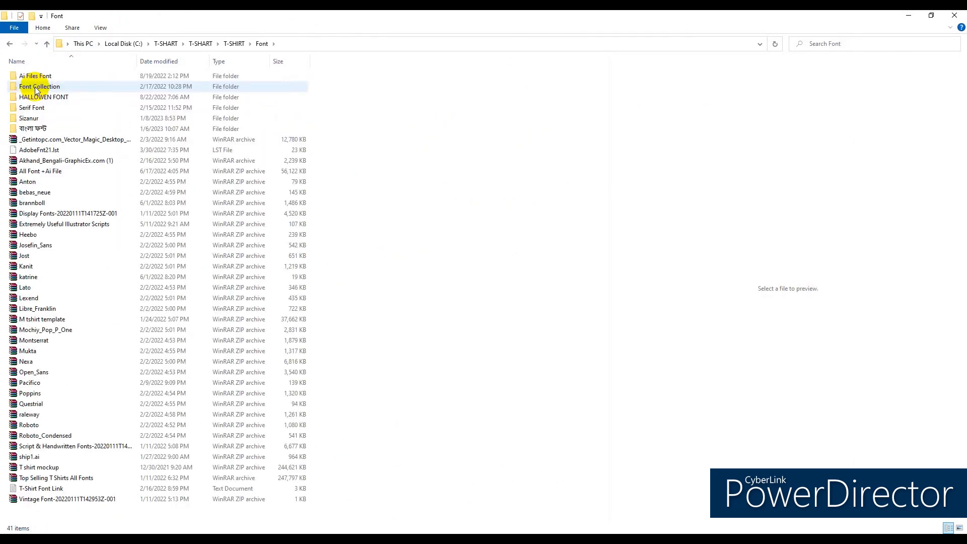
double_click(35, 128)
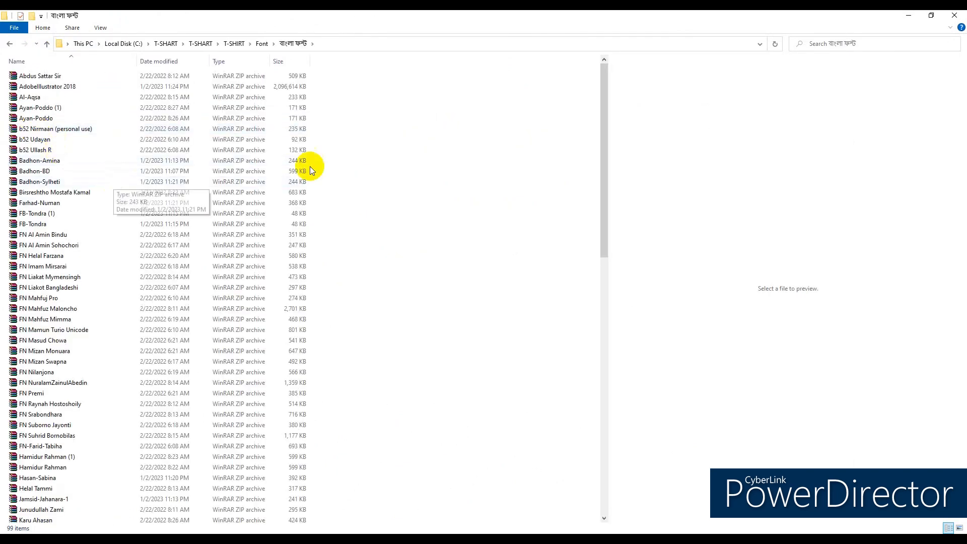
Step: Look through the archives in the বাংলা ফন্ট folder, check the neighbouring font subfolder, and return to বাংলা ফন্ট
scroll(217, 141, down, 12)
scroll(211, 157, up, 5)
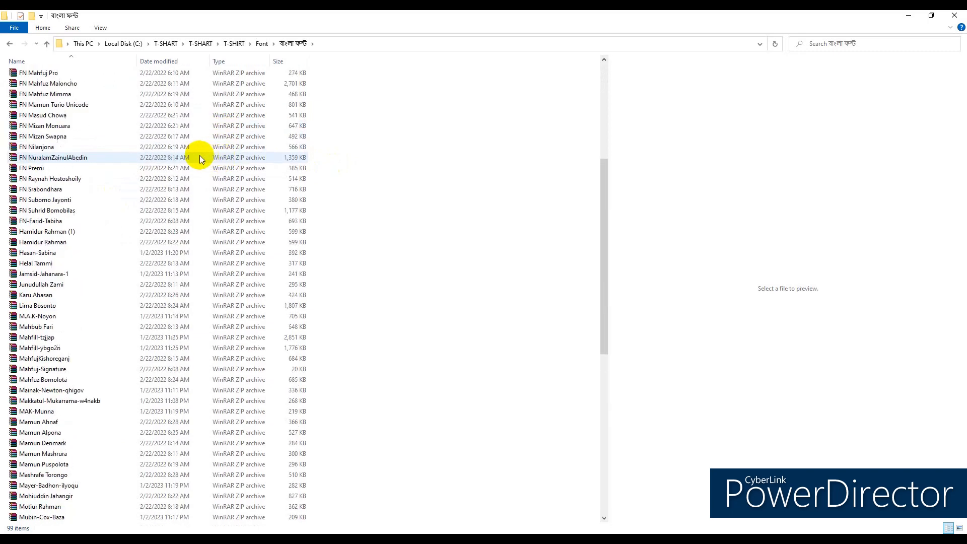
scroll(192, 158, up, 7)
scroll(126, 149, down, 9)
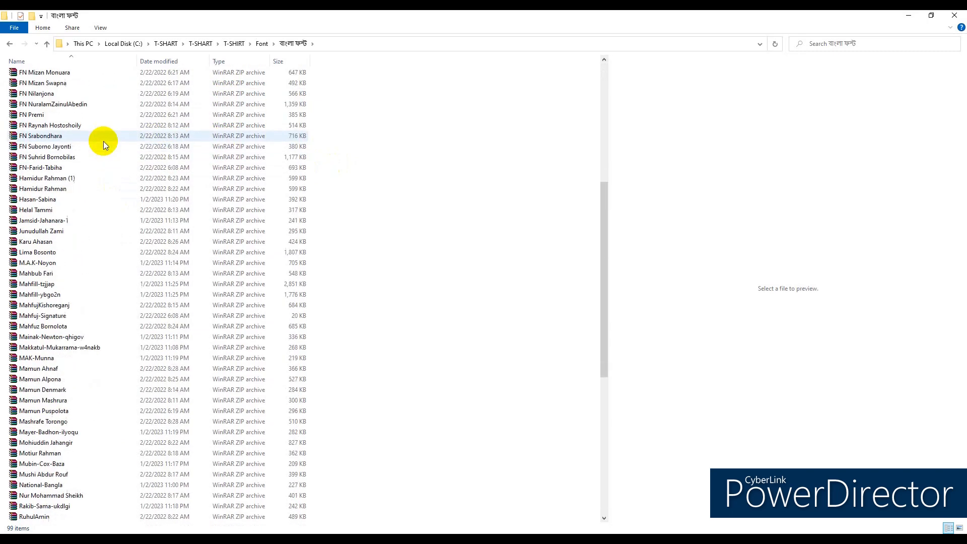
click(46, 44)
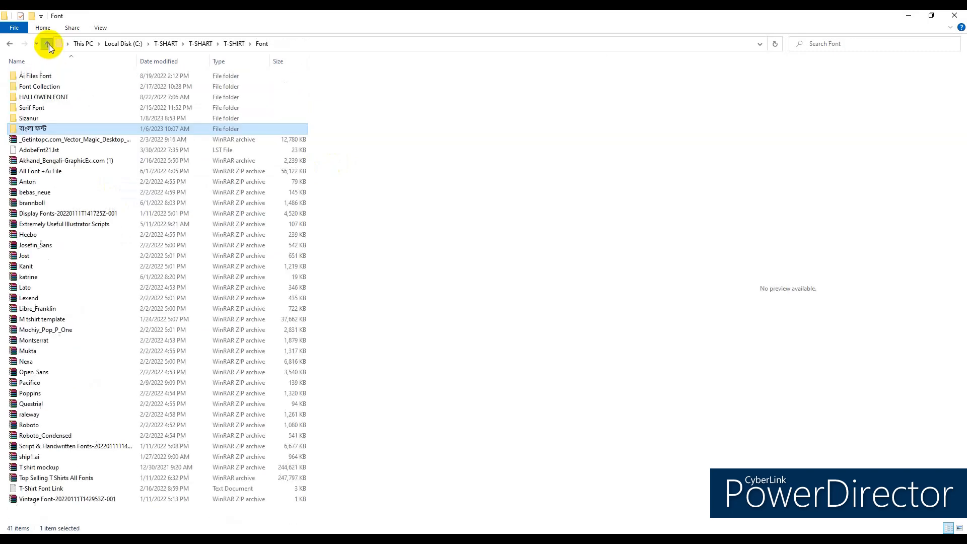
double_click(43, 119)
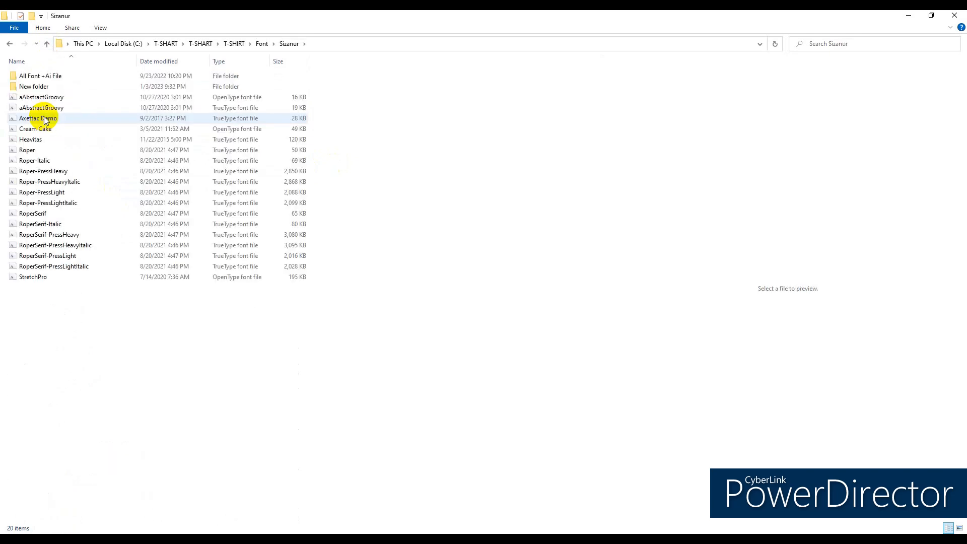
click(47, 45)
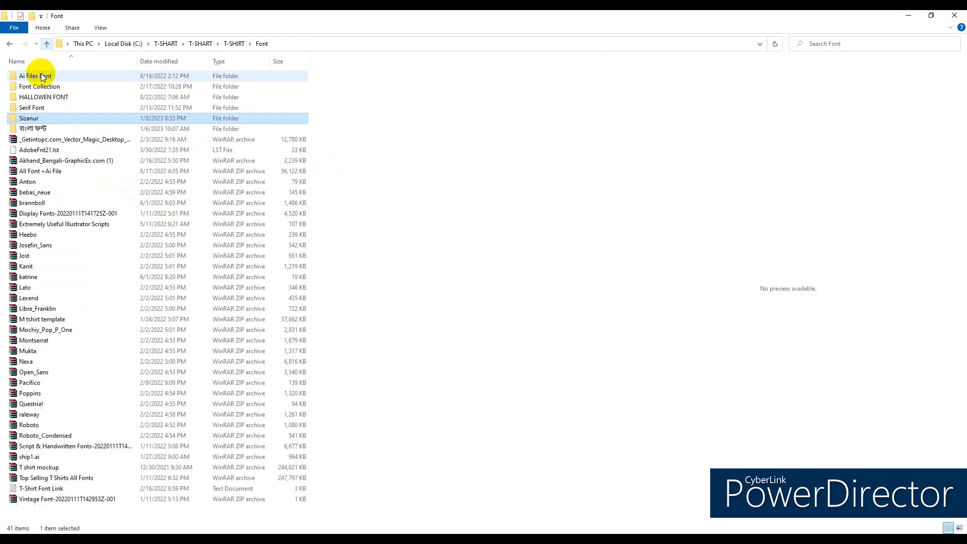
double_click(38, 129)
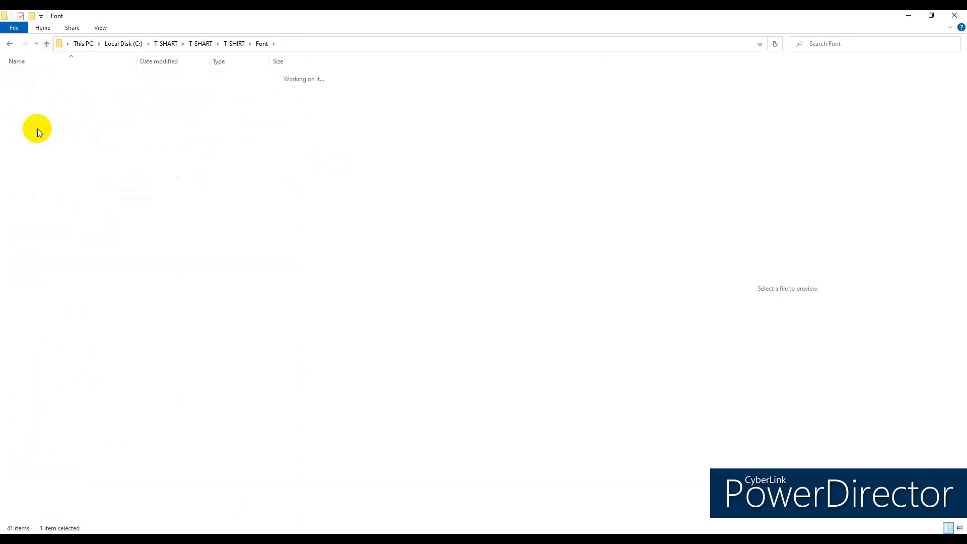
Step: Create a new folder inside বাংলা ফন্ট with its default name and paste the Avro Keyboard installer into it
click(31, 16)
click(98, 74)
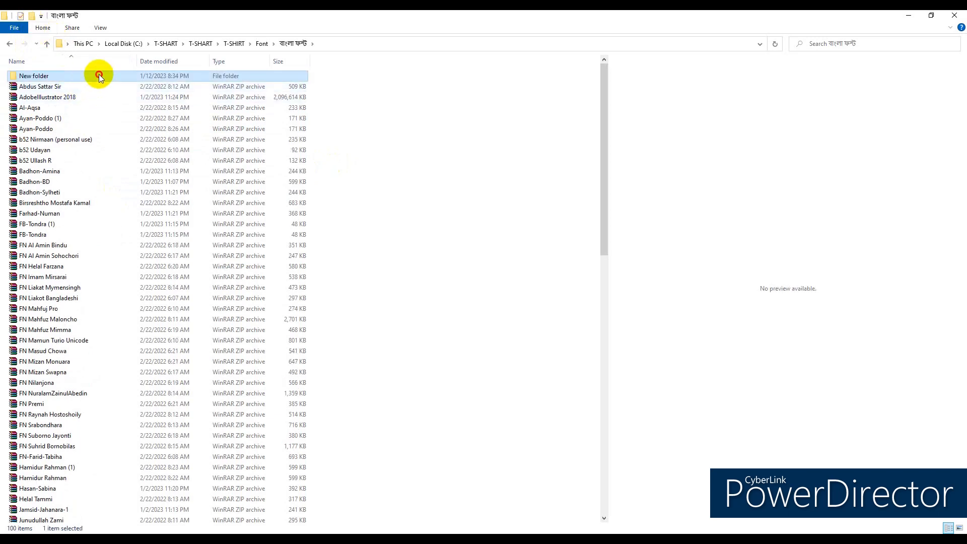
double_click(99, 74)
key(ctrl+v)
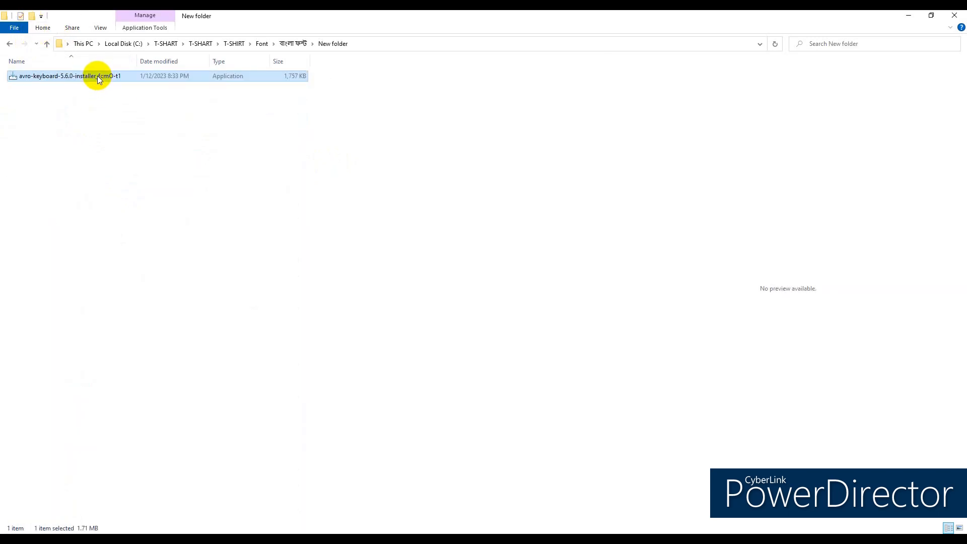
Step: Run the Avro Keyboard download manager in English, skip all optional offers, and launch the downloaded setup
double_click(83, 75)
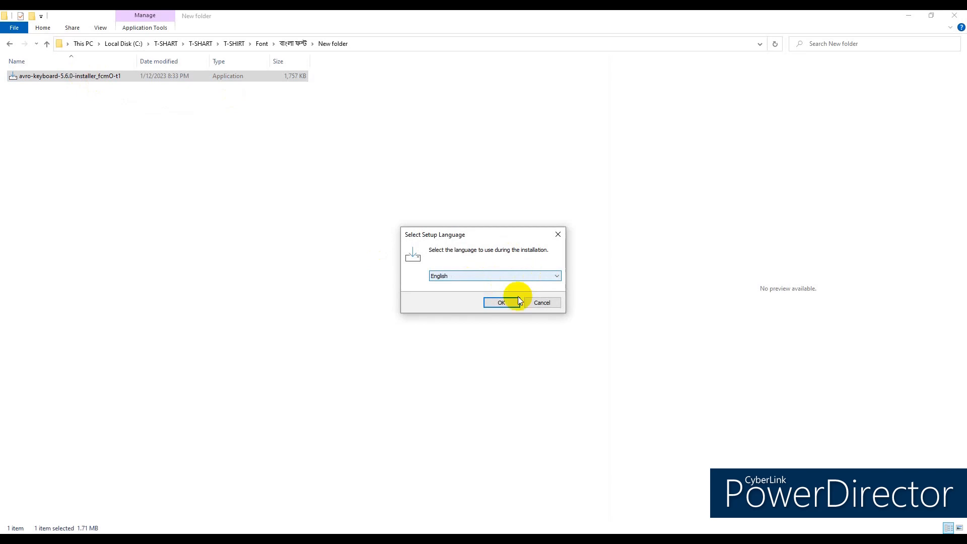
click(498, 304)
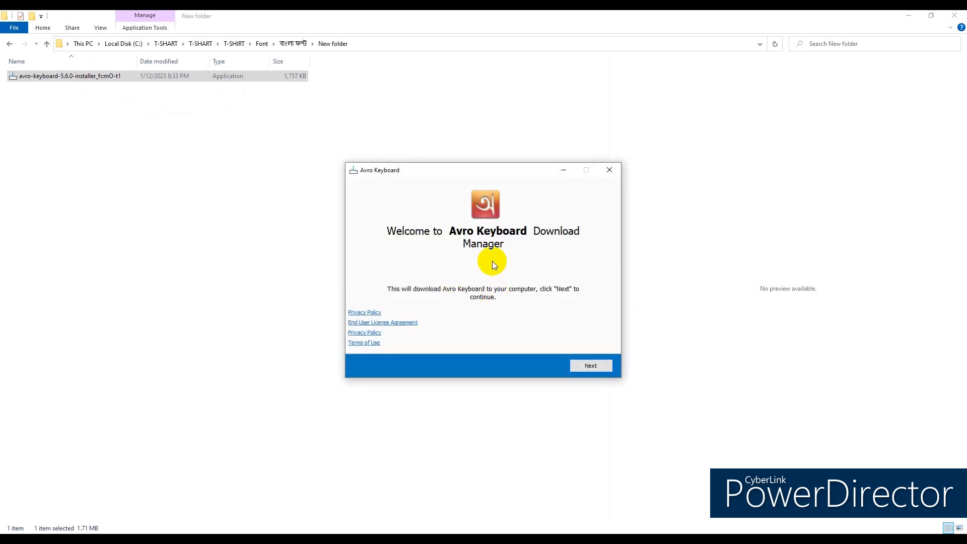
click(603, 364)
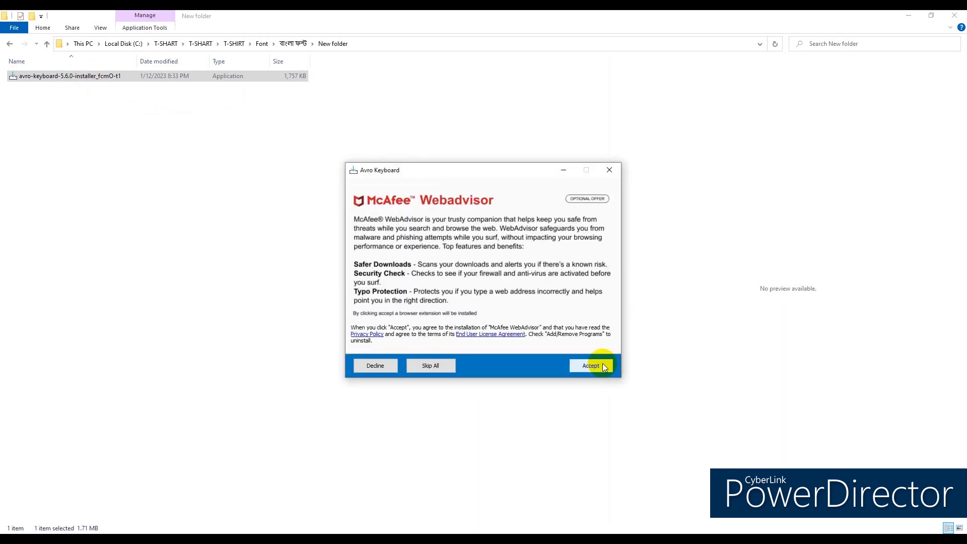
click(431, 366)
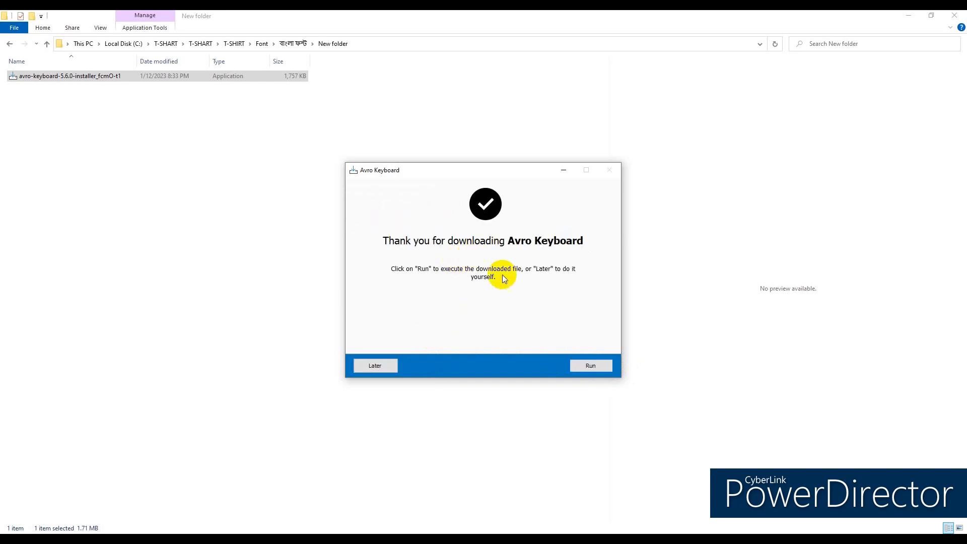
click(593, 364)
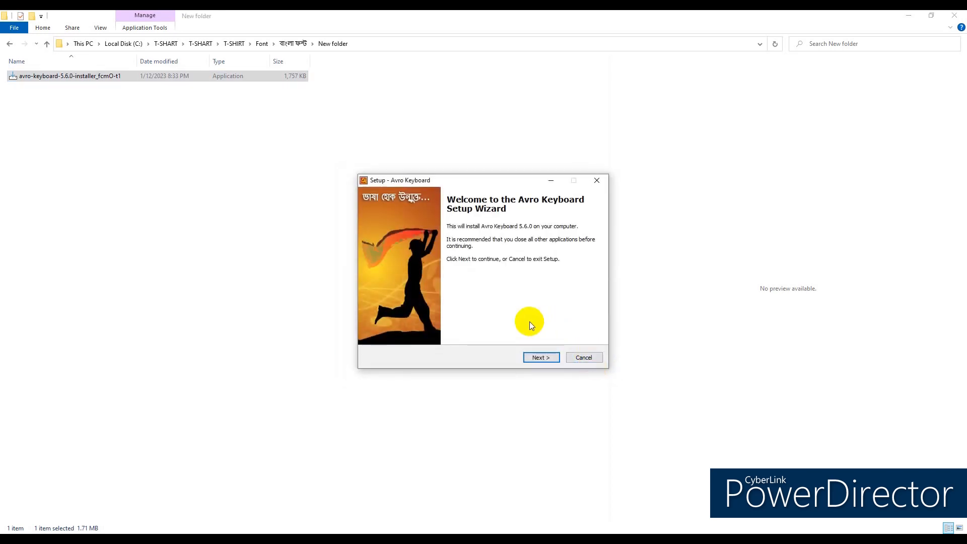
Step: Look through the Avro Keyboard license agreement and accept it to continue the setup
click(535, 357)
scroll(460, 280, down, 8)
click(397, 328)
scroll(434, 278, down, 6)
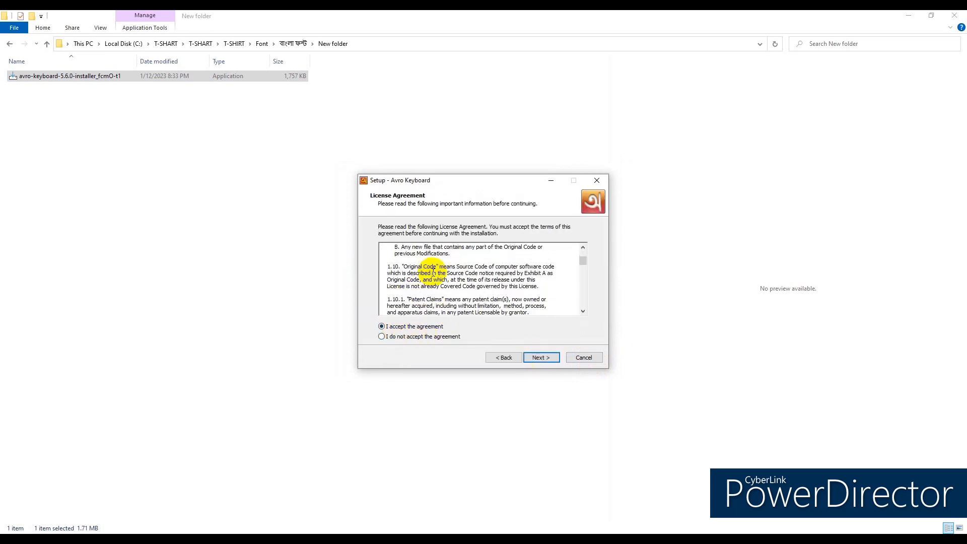
scroll(432, 277, down, 10)
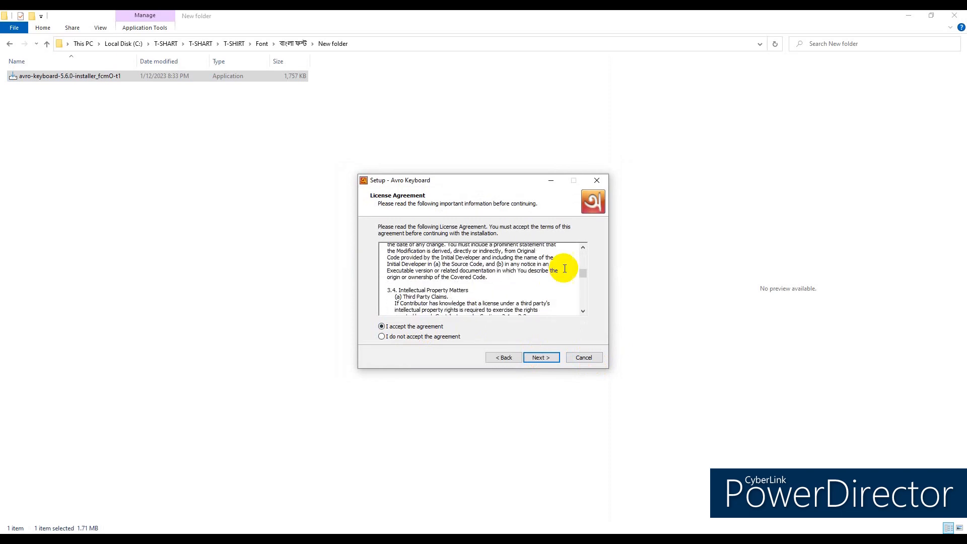
drag(582, 277, 583, 312)
scroll(499, 270, up, 5)
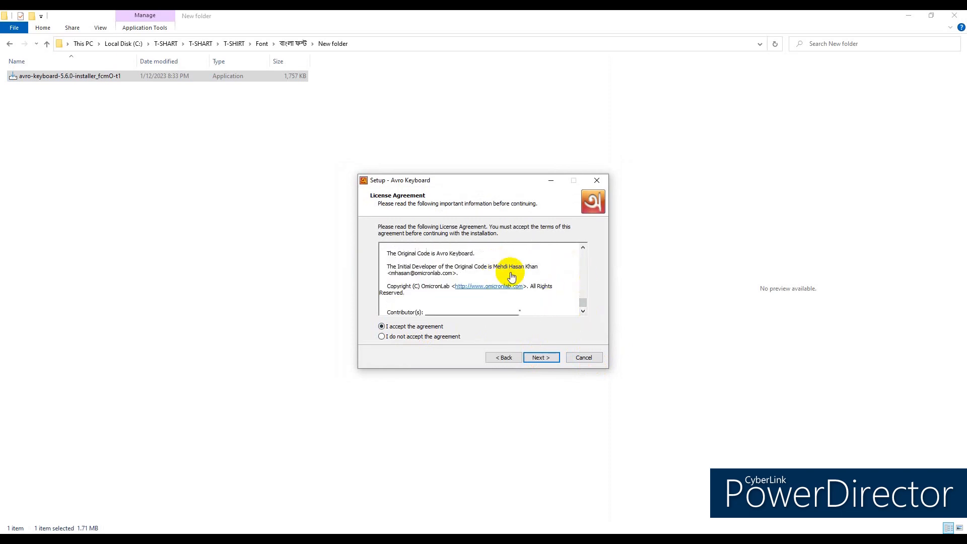
click(543, 358)
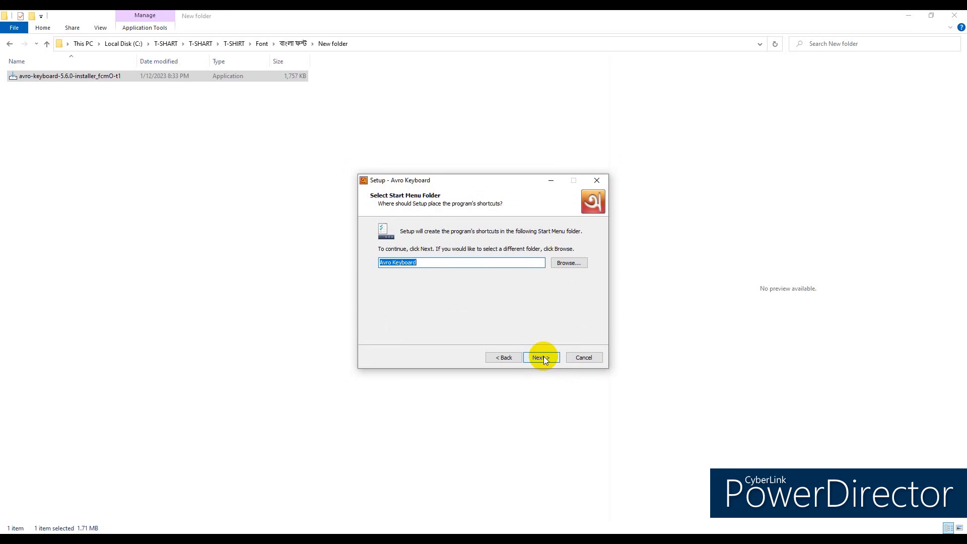
Step: Install Avro Keyboard with the default Start Menu folder and the automatic weekly update check enabled
click(543, 358)
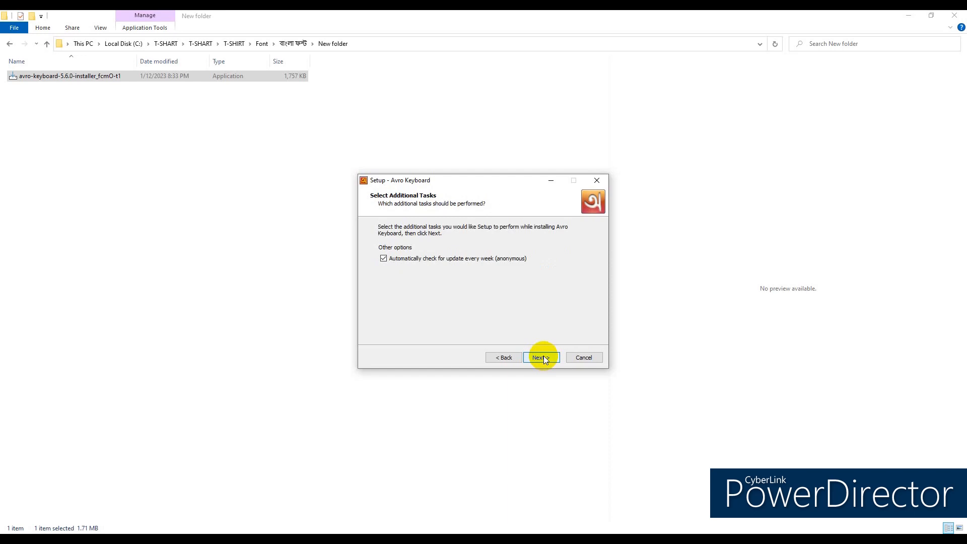
click(543, 358)
click(542, 357)
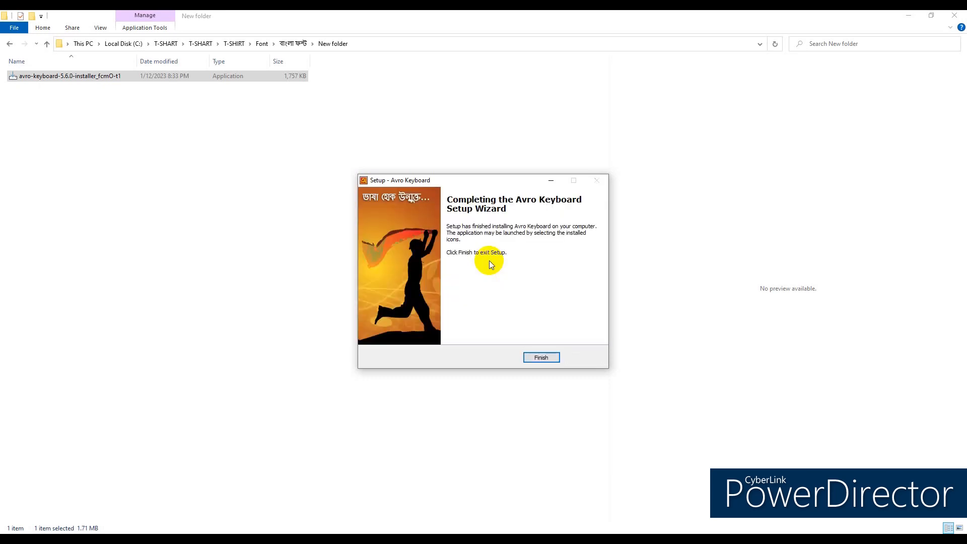
Step: Finish the Avro Keyboard setup wizard and show the desktop
click(541, 358)
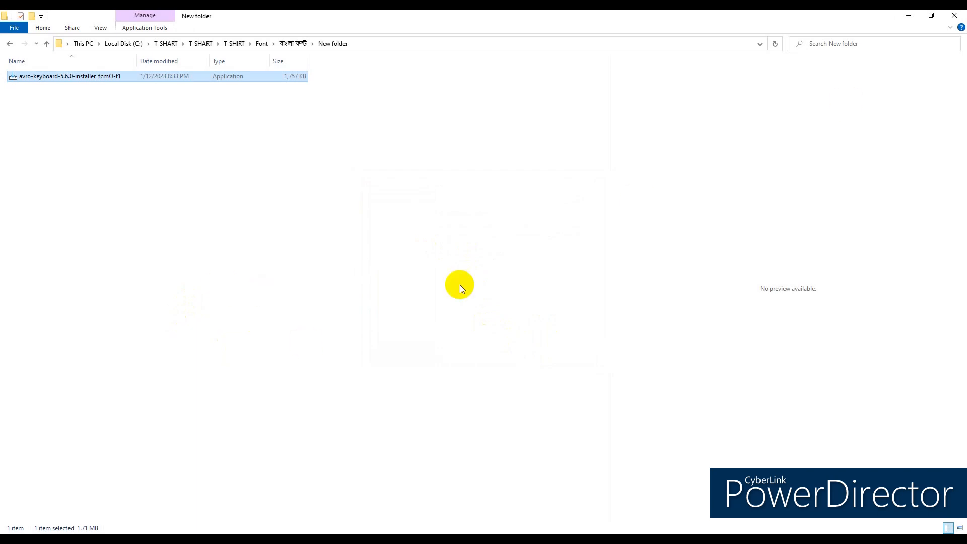
key(super+d)
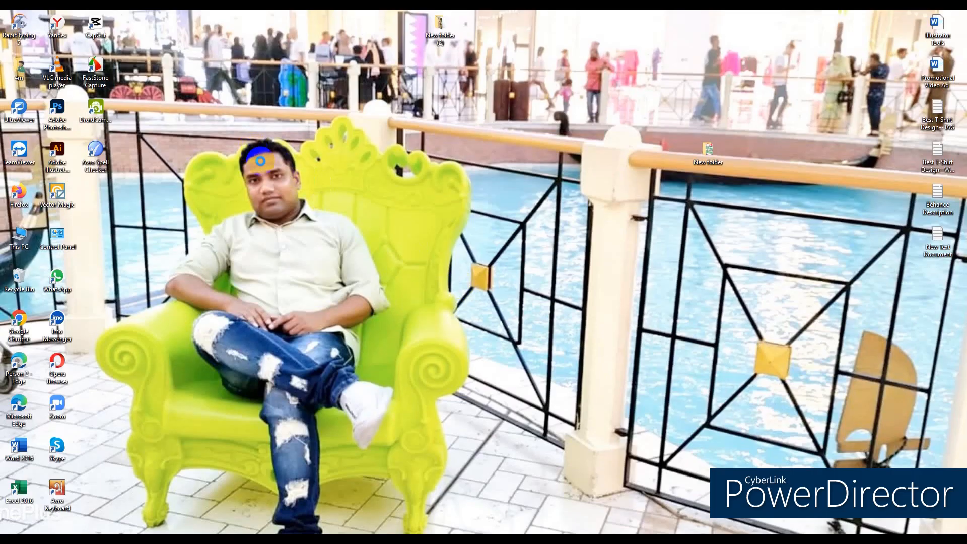
Step: Refresh the desktop and move the Avro Keyboard shortcut directly below the Avro Spell Checker shortcut
right_click(255, 151)
click(291, 176)
right_click(308, 150)
click(316, 177)
right_click(283, 165)
click(302, 180)
click(102, 157)
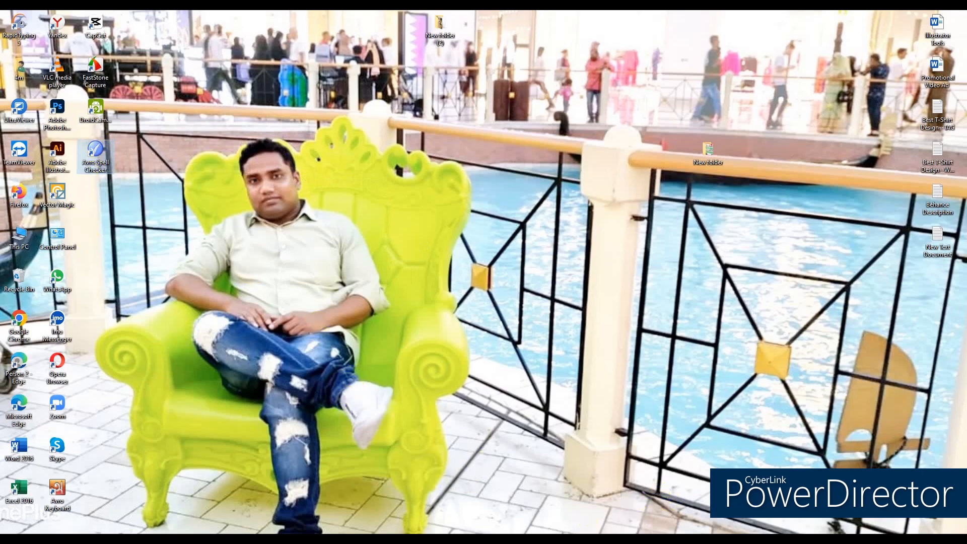
drag(57, 491, 100, 200)
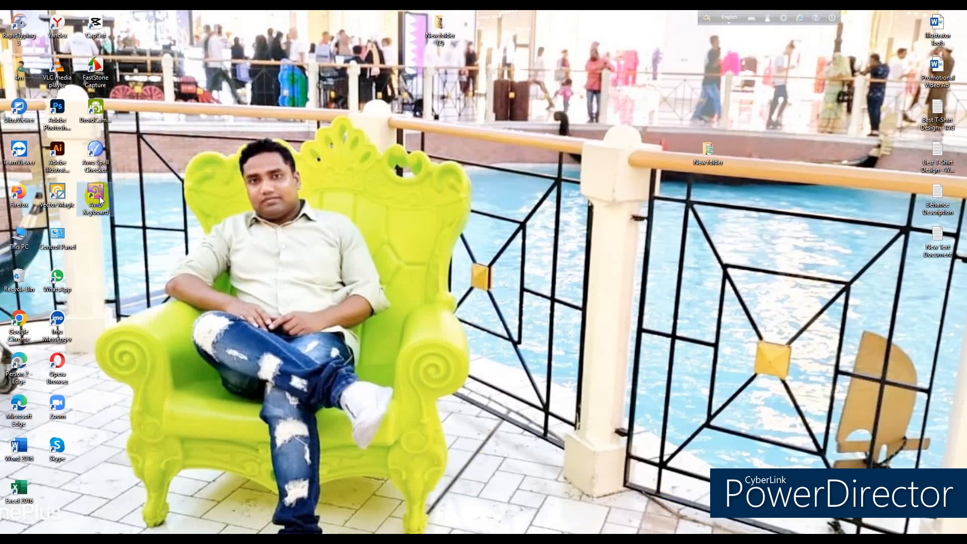
Step: Switch to Adobe Illustrator, place a point text in the upper middle of the artboard, and set Avro Keyboard to Bangla
key(alt+Tab)
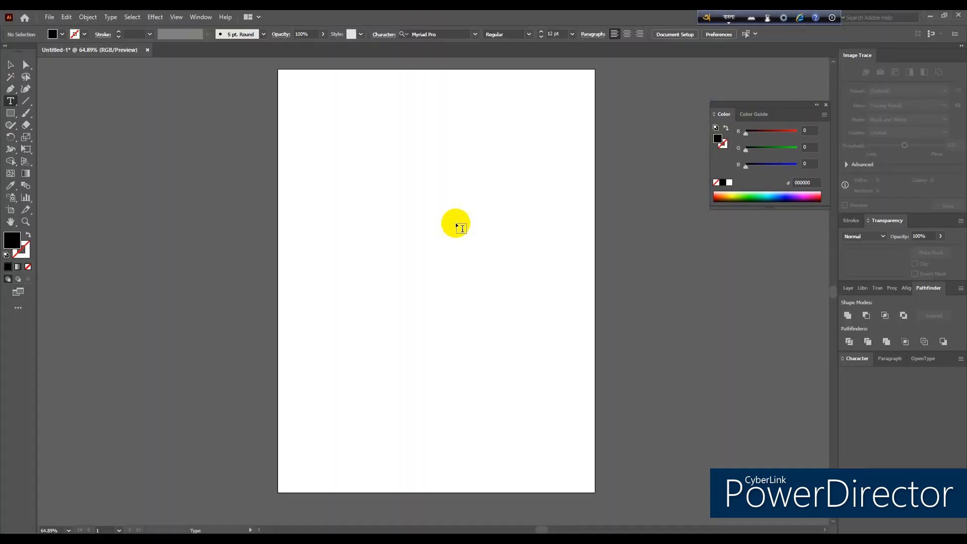
click(424, 202)
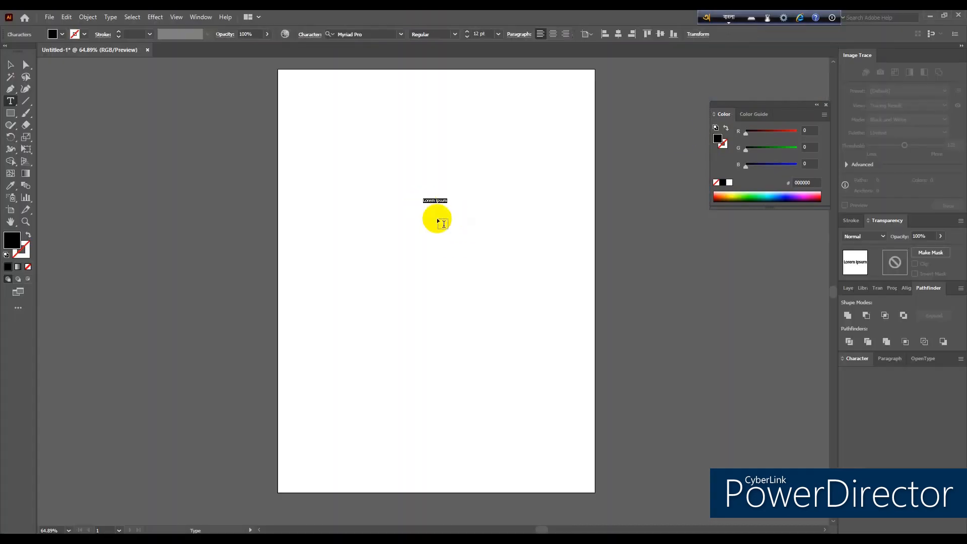
click(727, 20)
click(727, 21)
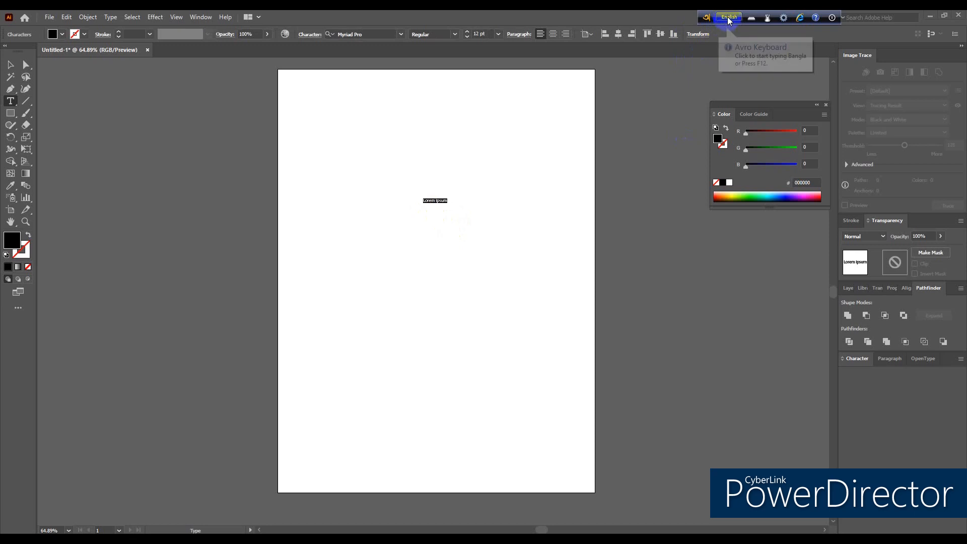
click(727, 20)
Step: Scale the placeholder point text up to about 42 pt
click(10, 64)
click(384, 254)
click(440, 200)
drag(447, 203, 507, 240)
Step: Replace the enlarged placeholder text with আমার ভালবাসা using Avro's phonetic typing
double_click(481, 218)
triple_click(473, 207)
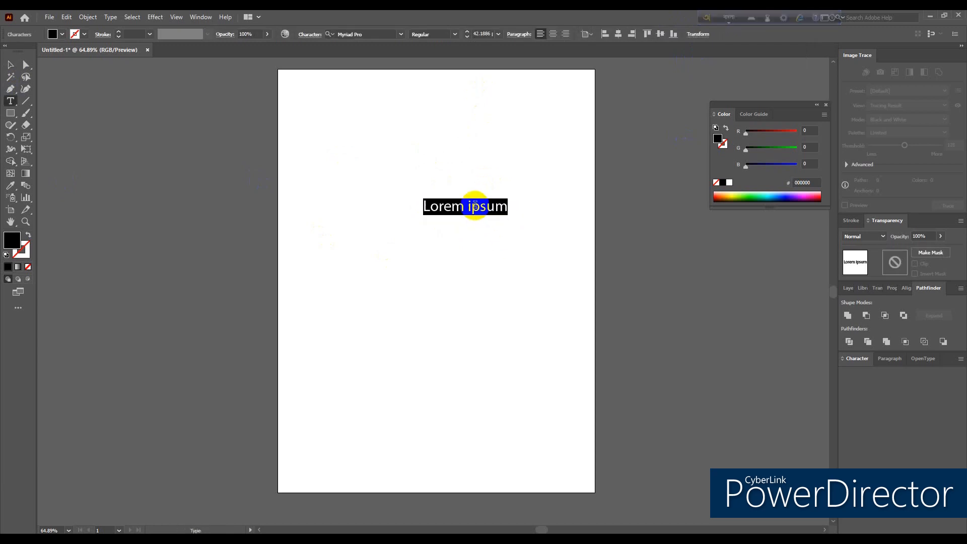
text(am)
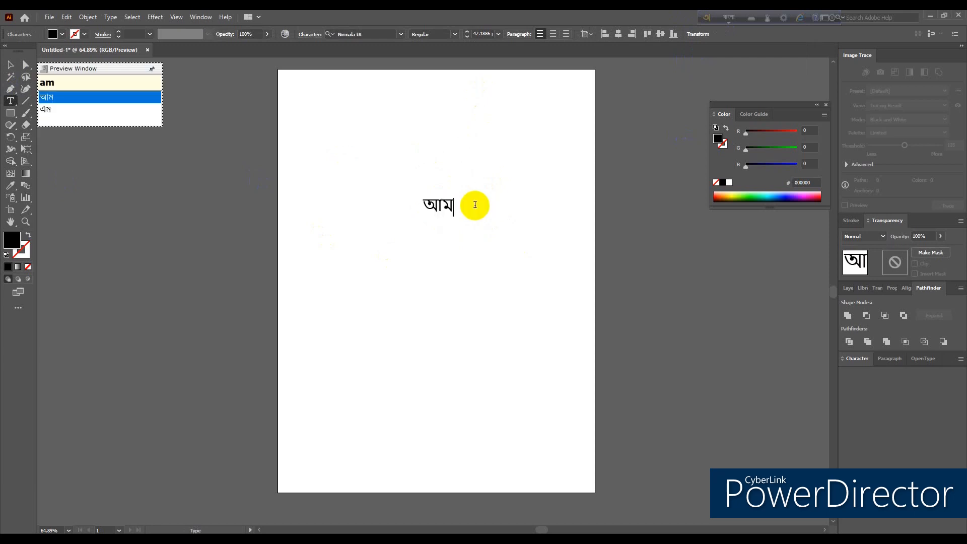
text(r)
key(BackSpace)
key(BackSpace)
key(BackSpace)
text(amar)
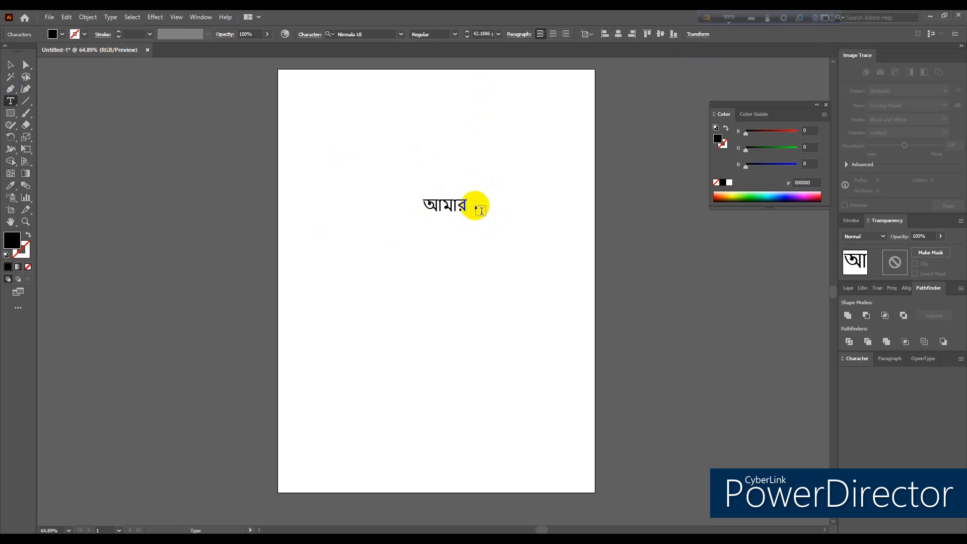
text( va)
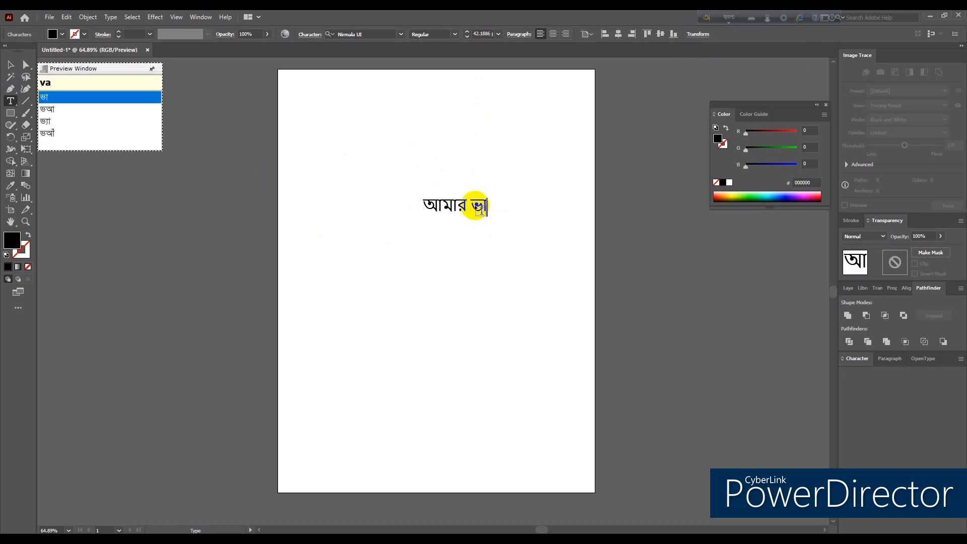
text(lo)
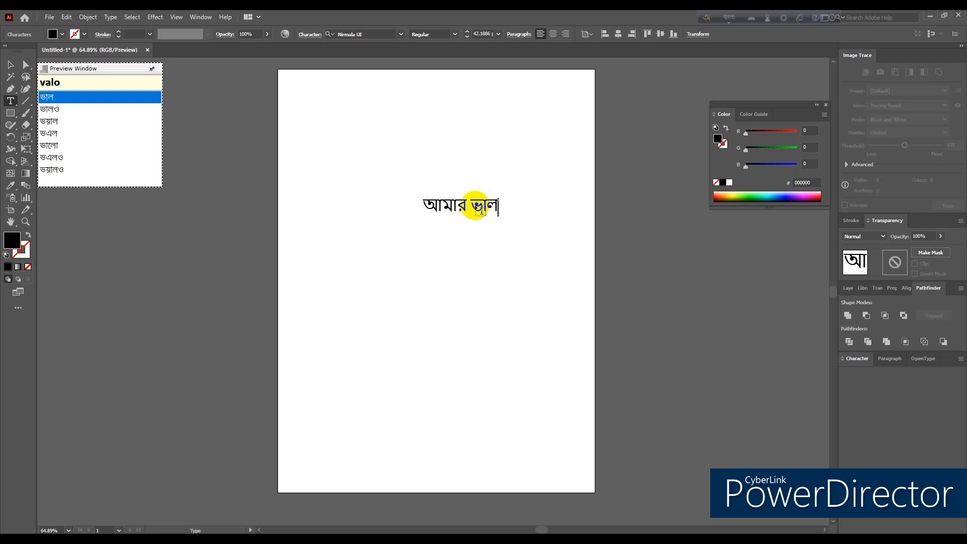
text(basa)
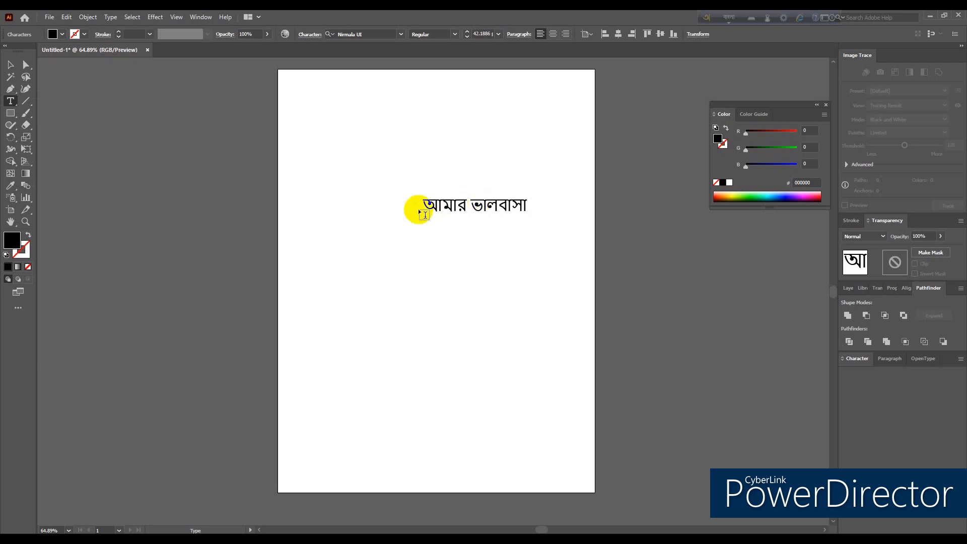
click(10, 65)
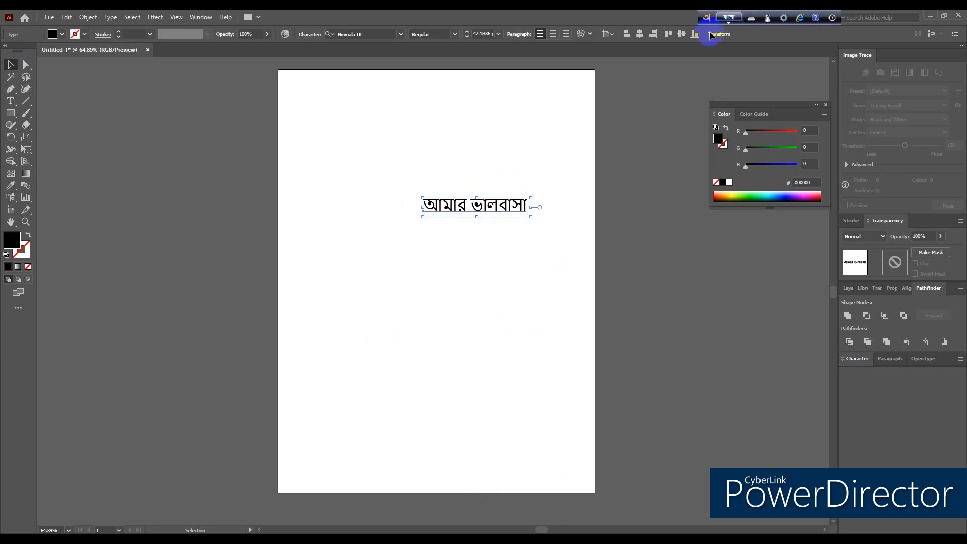
Step: Set Avro Keyboard to English and add a second point text below the Bangla line, enlarged to about 90 pt
click(729, 18)
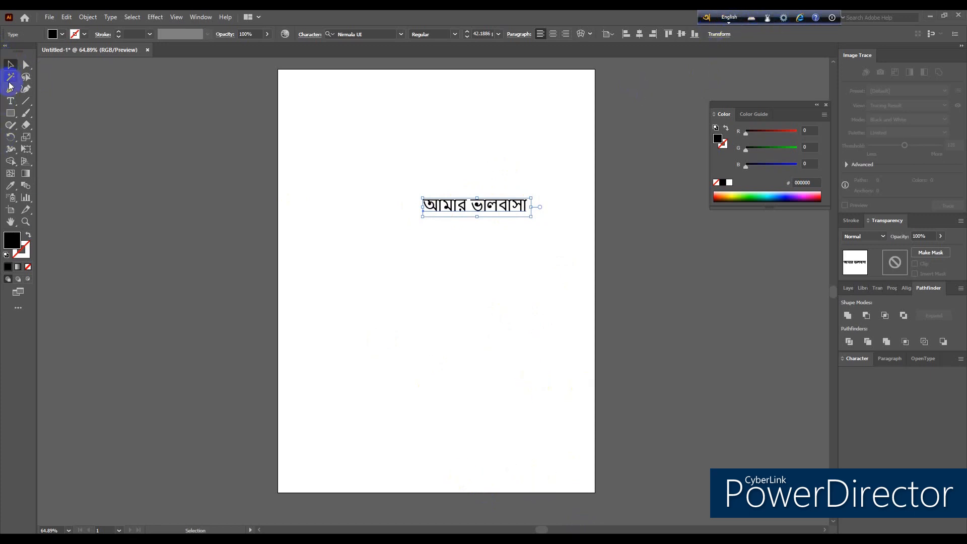
click(10, 100)
click(365, 292)
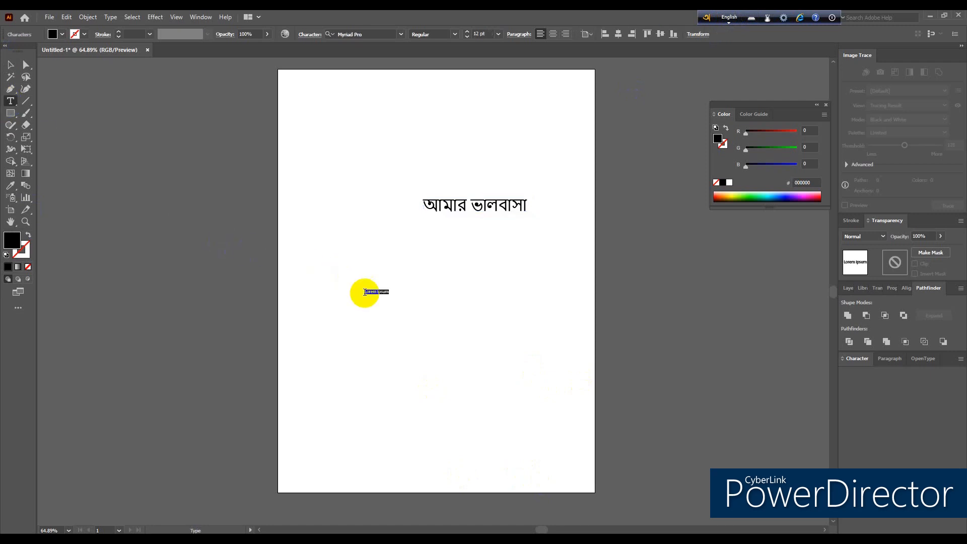
click(10, 65)
drag(375, 300, 479, 346)
Step: Replace the second placeholder text with AMAR VALOBASA and leave text editing
key(t)
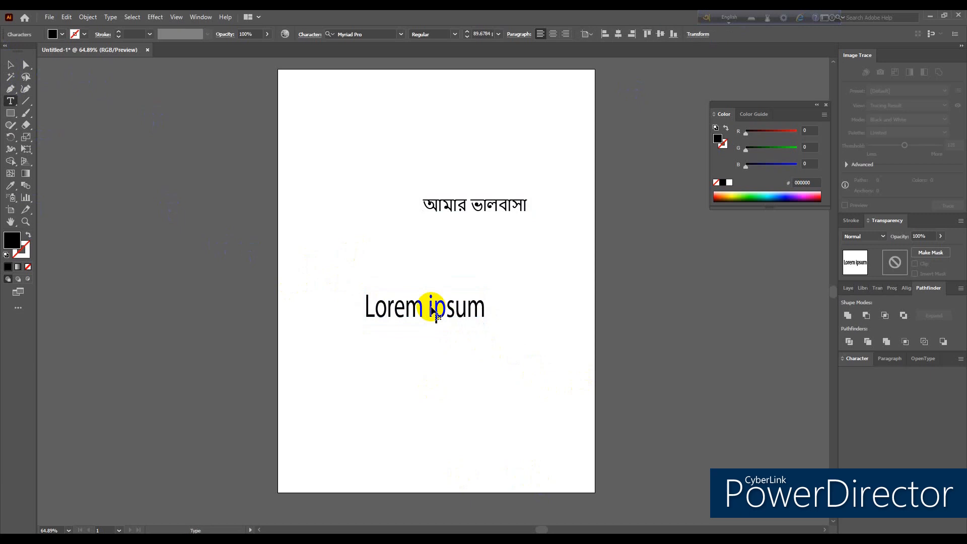
triple_click(434, 310)
text(a)
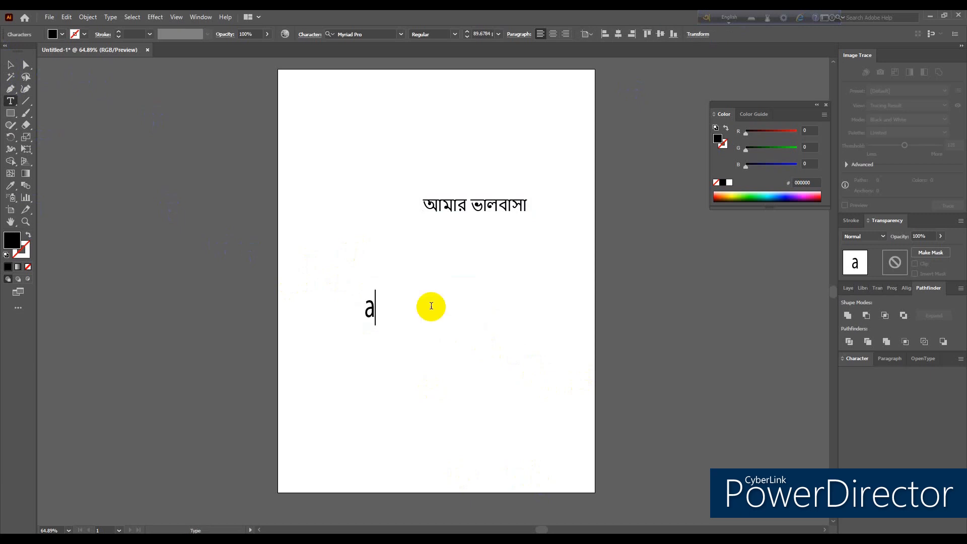
key(BackSpace)
text(AMARV)
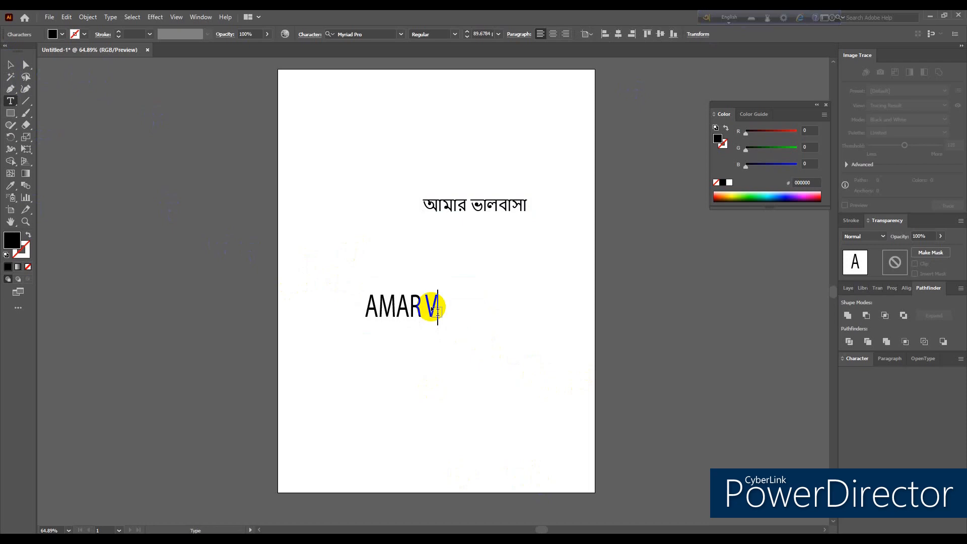
text(as)
key(BackSpace)
text(loBASA)
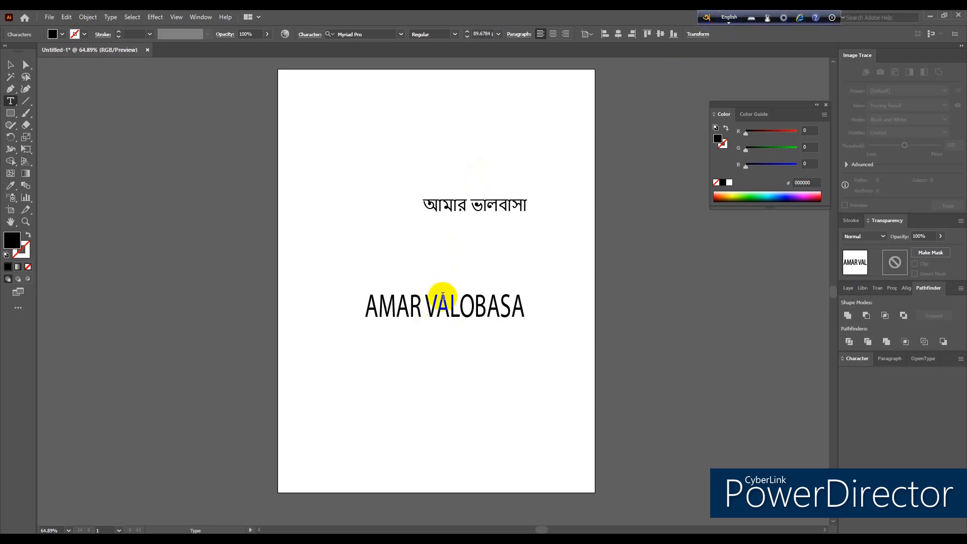
key(Escape)
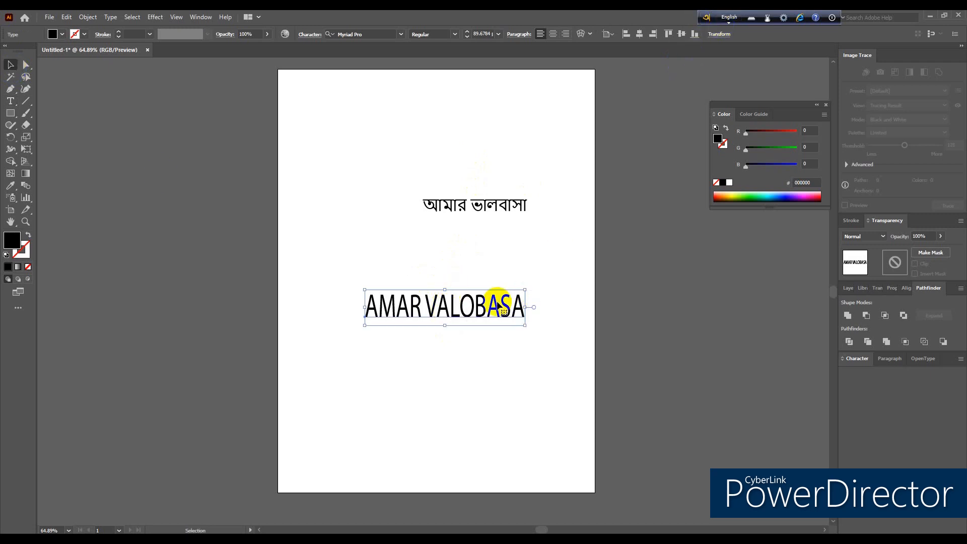
Step: Switch Avro Keyboard's typing mode to Bangla and back to English
click(720, 21)
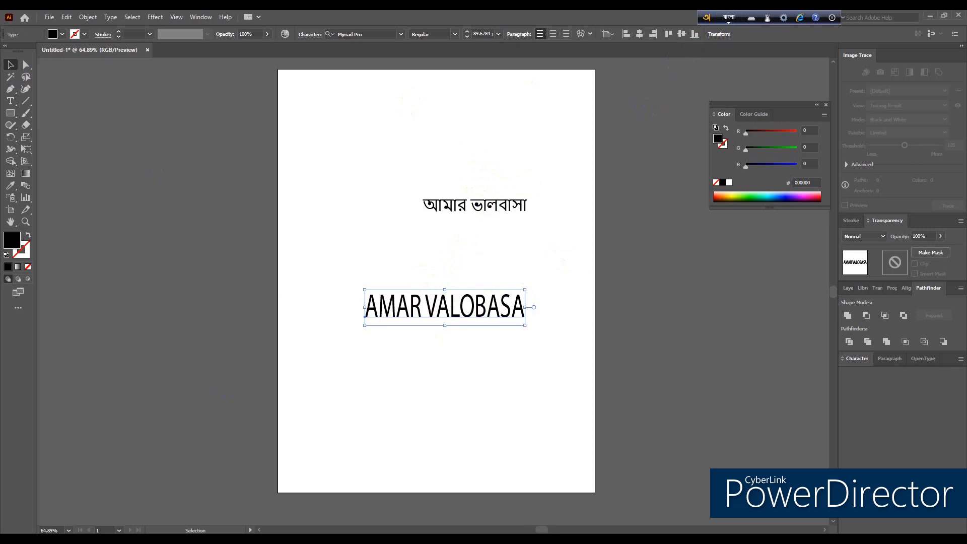
key(F12)
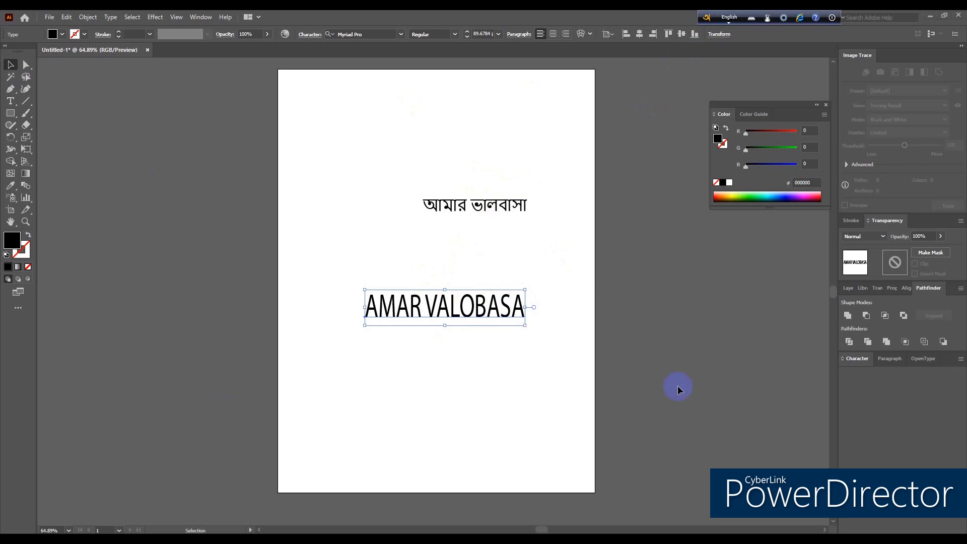